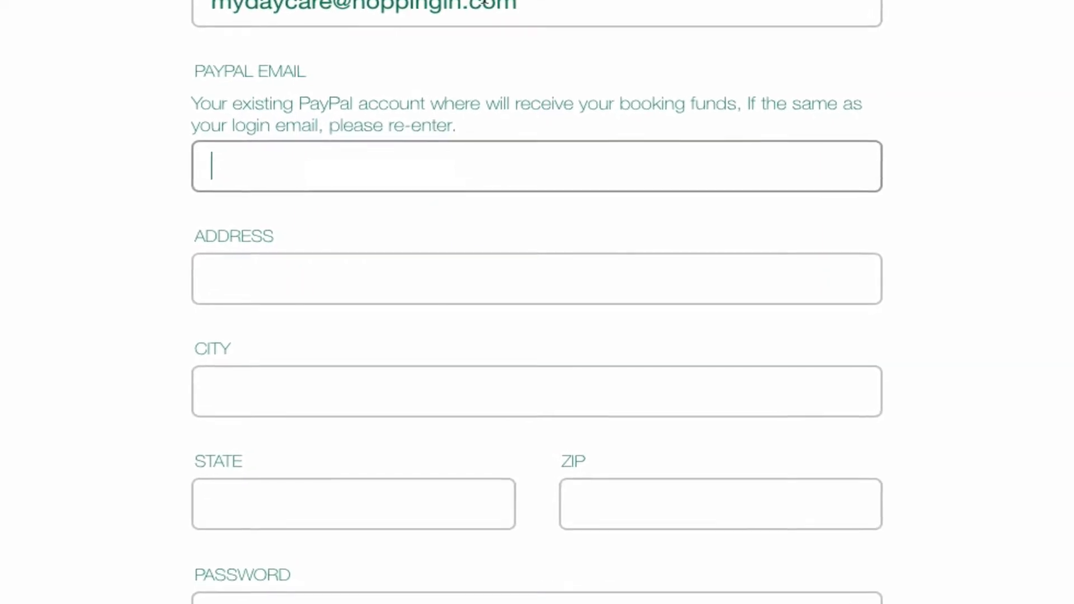
# Set the daycare's timezone to (UTC-06:00) Central Time (US & Canada) and continue to the classroom registration
pyautogui.click(404, 170)
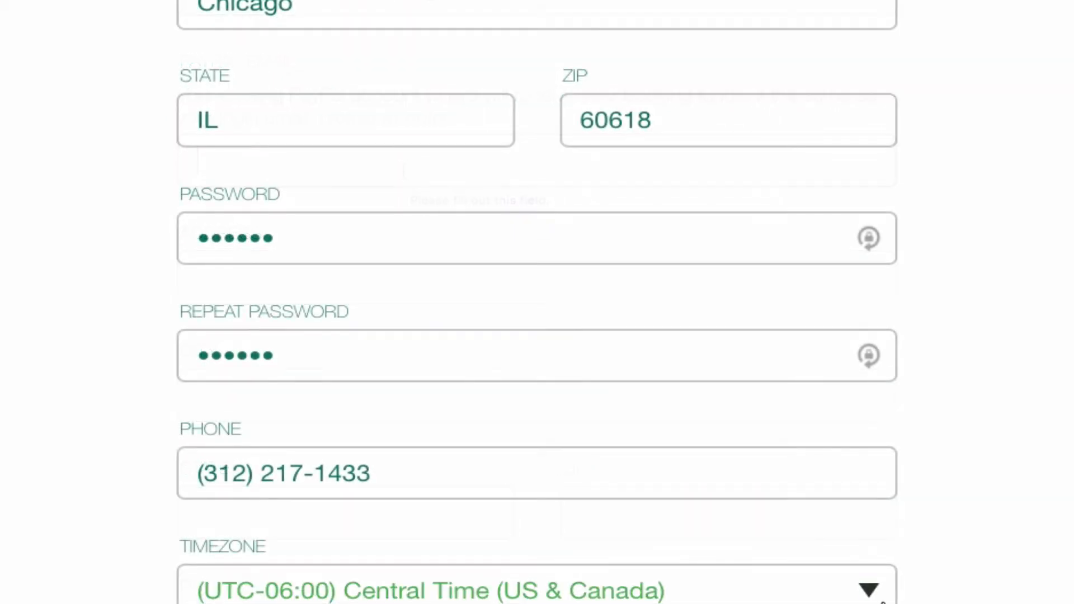
pyautogui.click(878, 598)
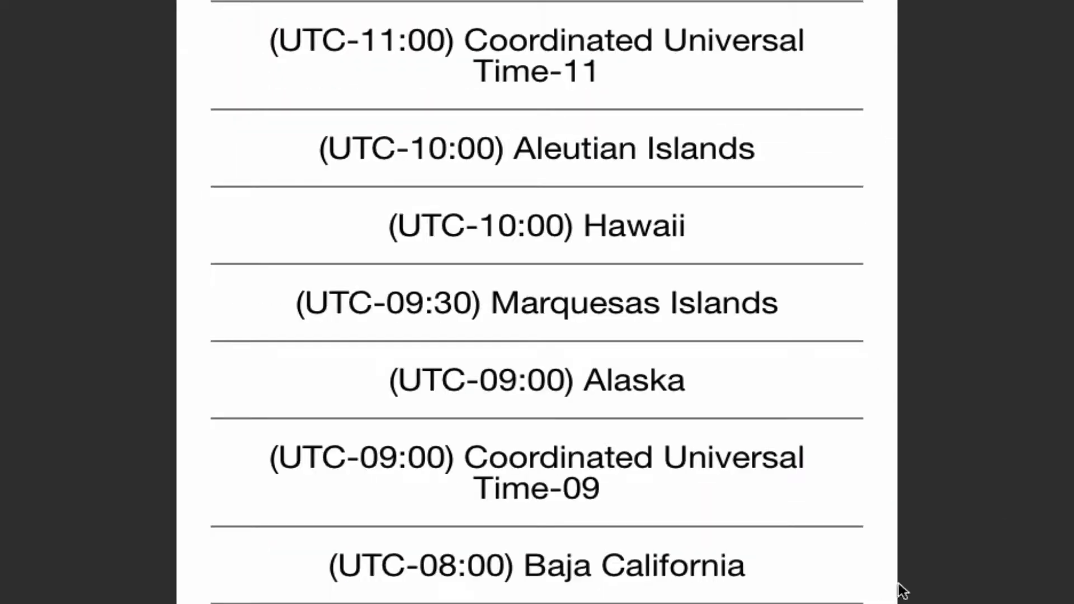
pyautogui.scroll(-1, 818, 338)
pyautogui.scroll(-3, 945, 418)
pyautogui.scroll(-15, 945, 418)
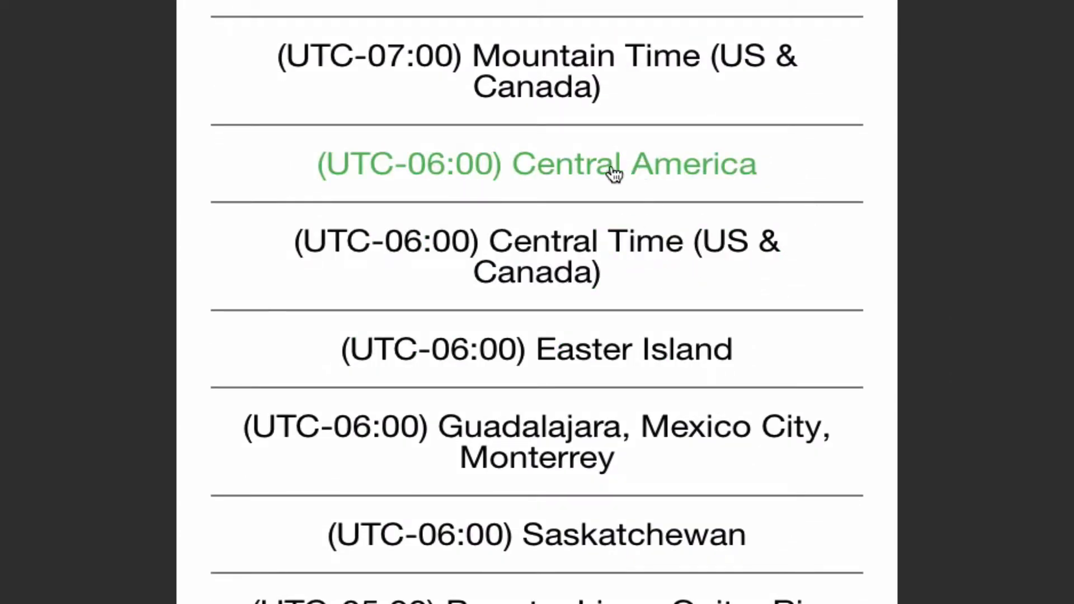
pyautogui.click(568, 240)
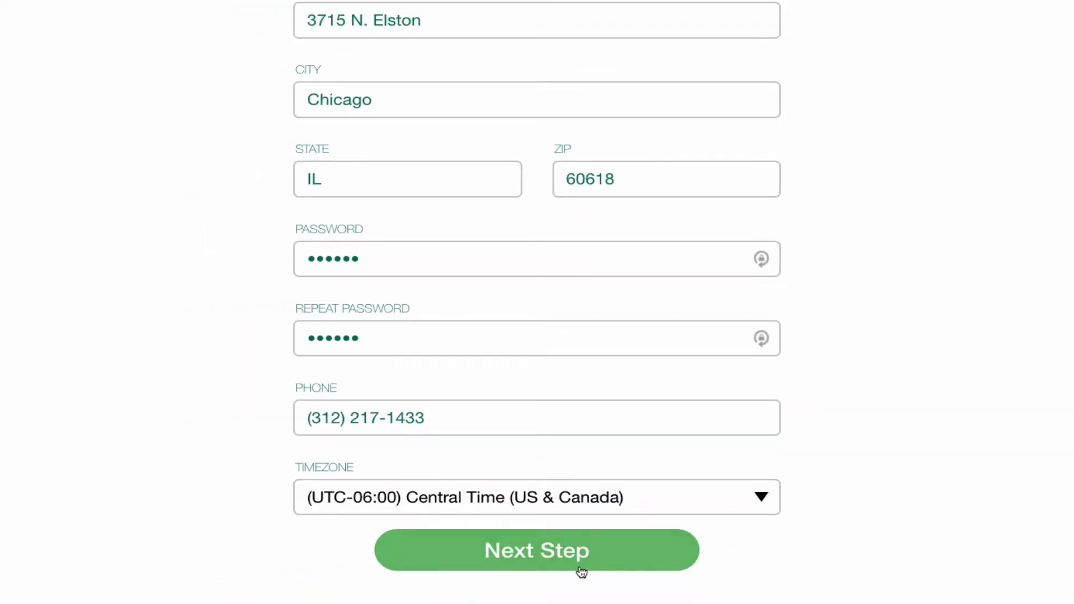
pyautogui.click(579, 564)
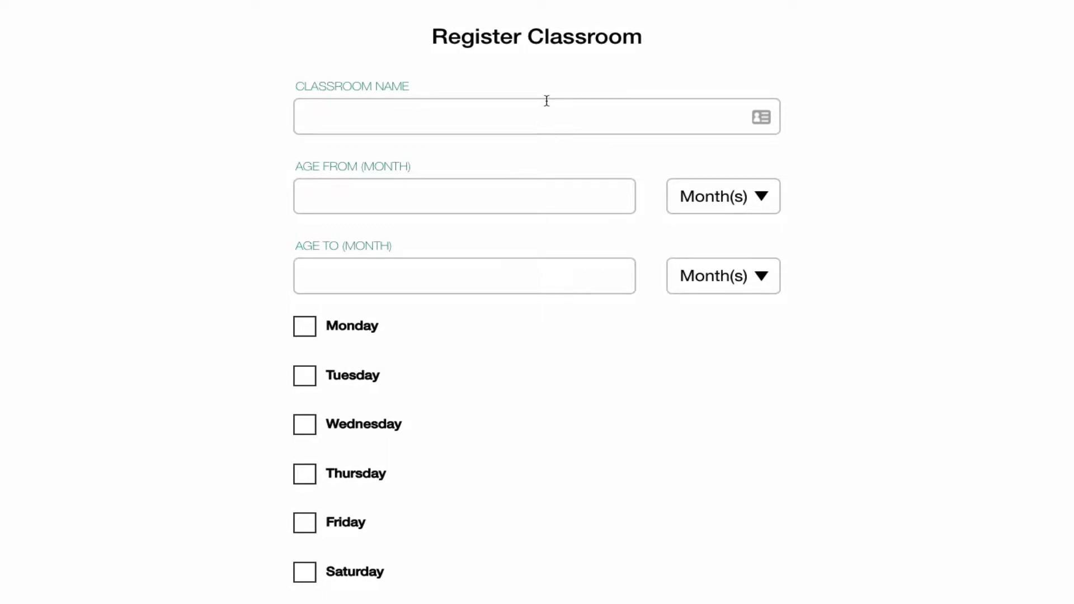
# Enter Infant Room as the name of the new classroom
pyautogui.click(528, 103)
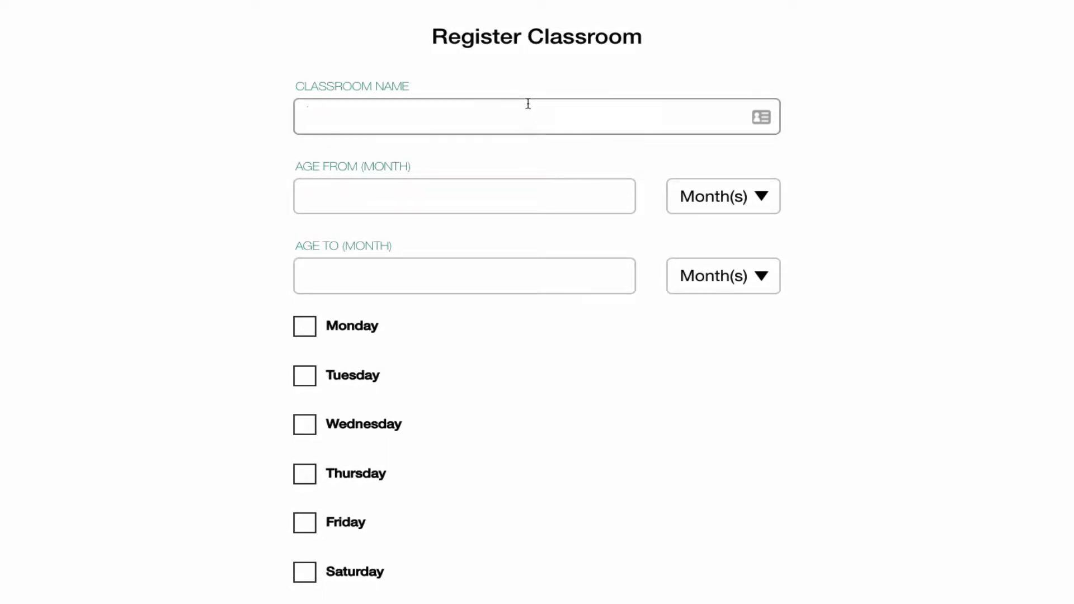
pyautogui.write('Infant Room')
pyautogui.press('Tab')
# Set the classroom's age range from 6 weeks to 12 months, switching the starting age unit to weeks
pyautogui.click(695, 201)
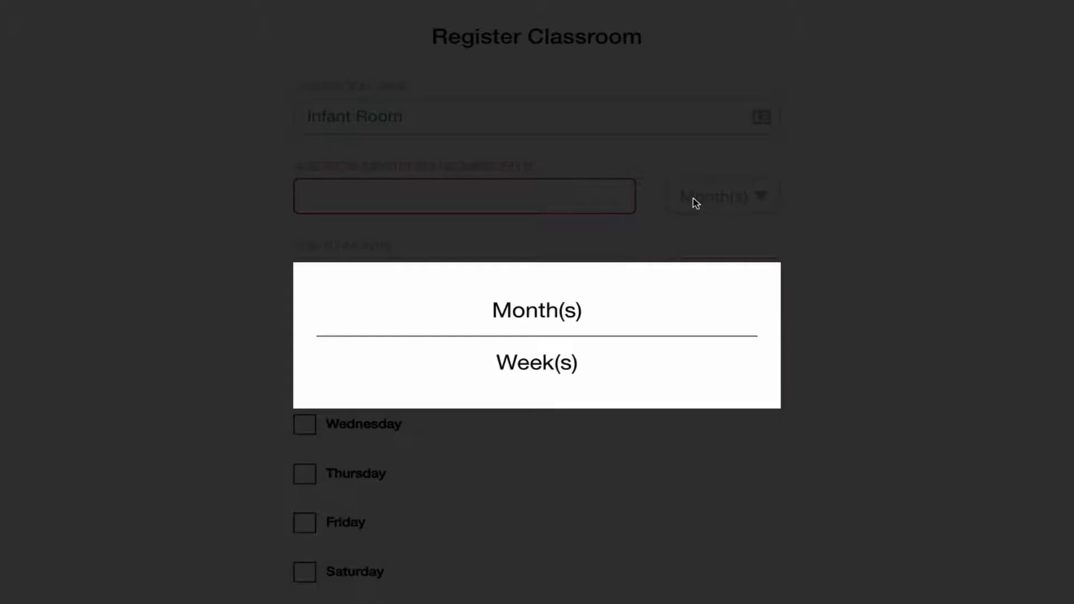
pyautogui.click(554, 358)
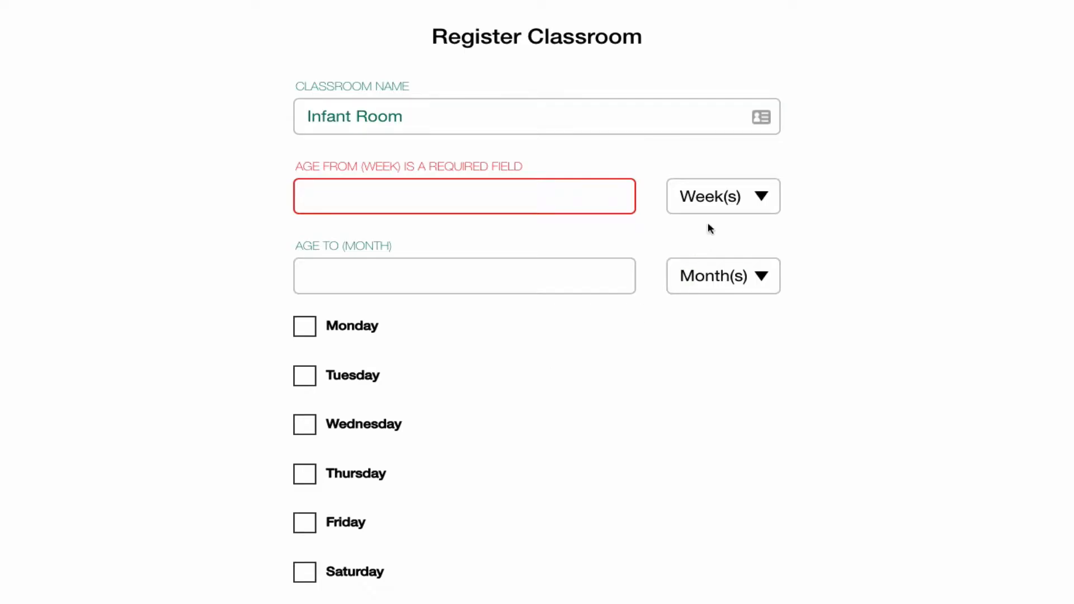
pyautogui.click(573, 195)
pyautogui.write('6')
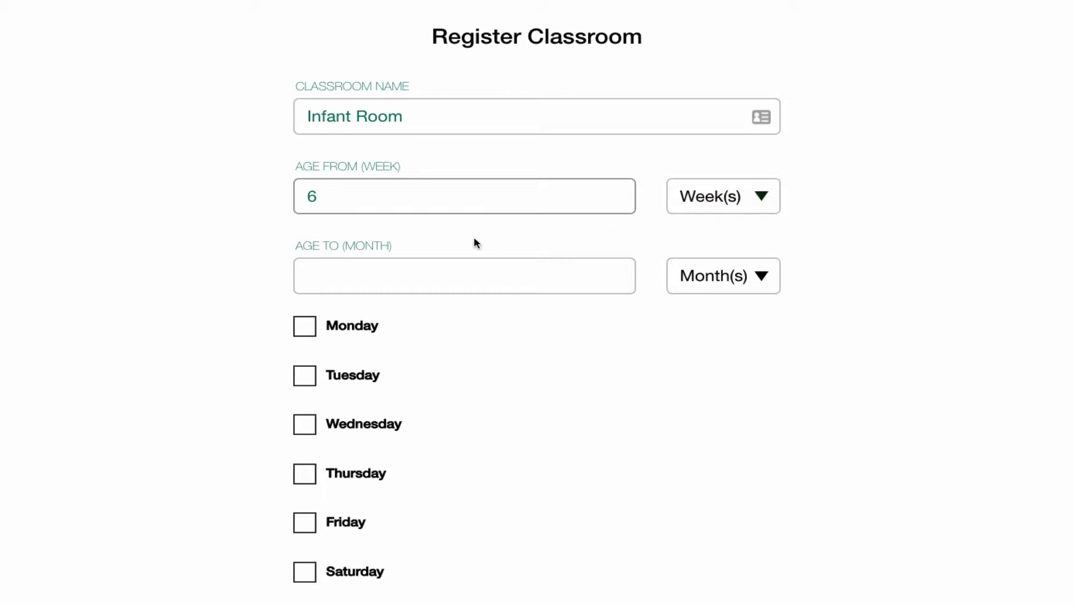
pyautogui.click(463, 274)
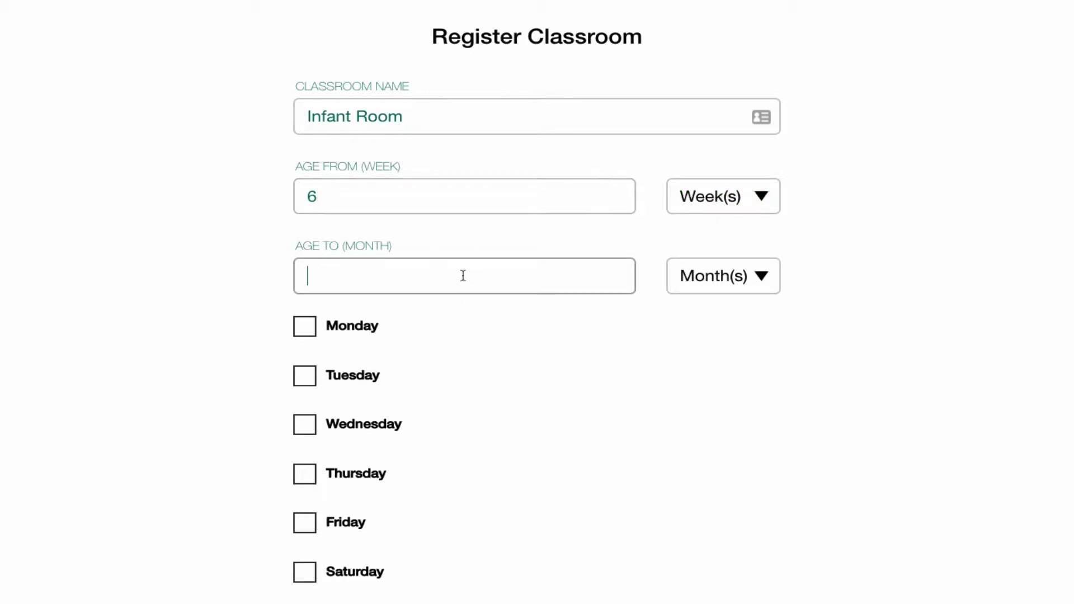
pyautogui.write('12')
pyautogui.click(269, 344)
# Enable Monday as an operating day for the classroom and allow half days on it
pyautogui.scroll(-1, 300, 330)
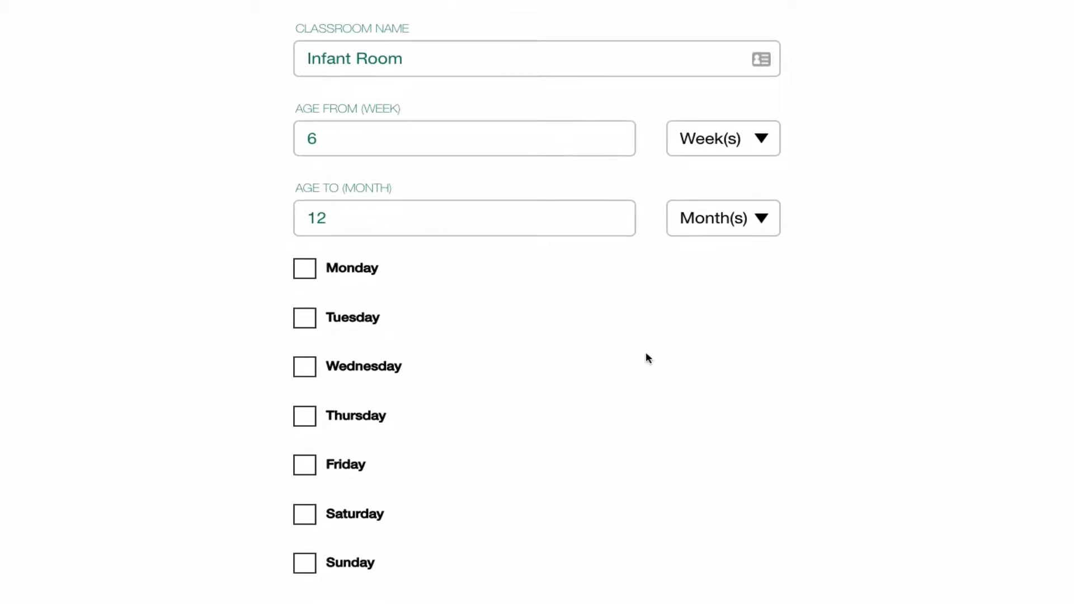
pyautogui.click(303, 274)
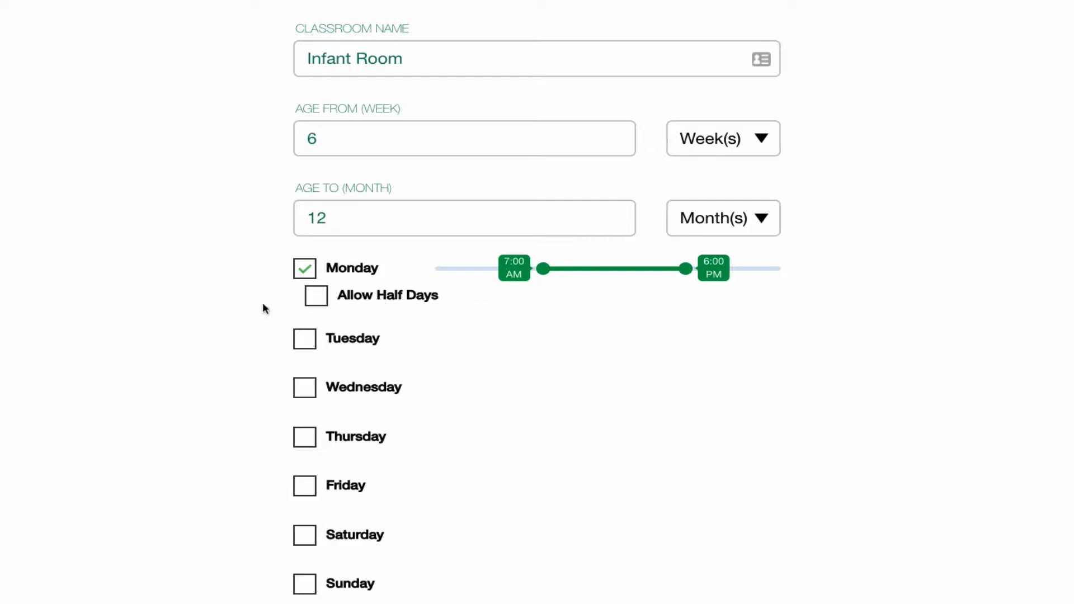
pyautogui.click(371, 309)
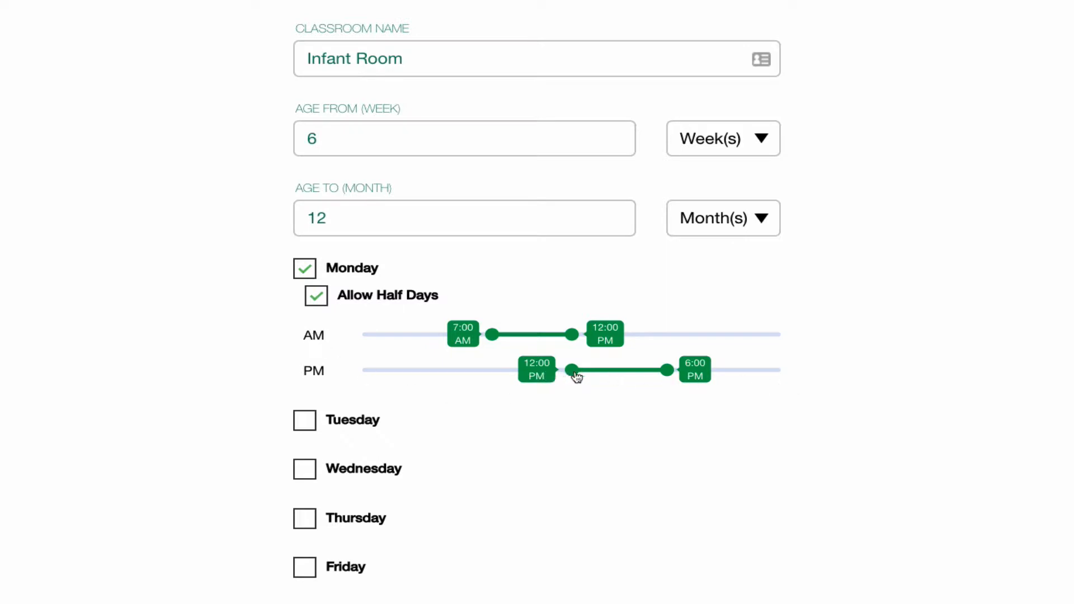
# Try a 1:00 PM start for Monday's afternoon session and return it to 12:00 PM
pyautogui.moveTo(573, 372); pyautogui.dragTo(589, 376)
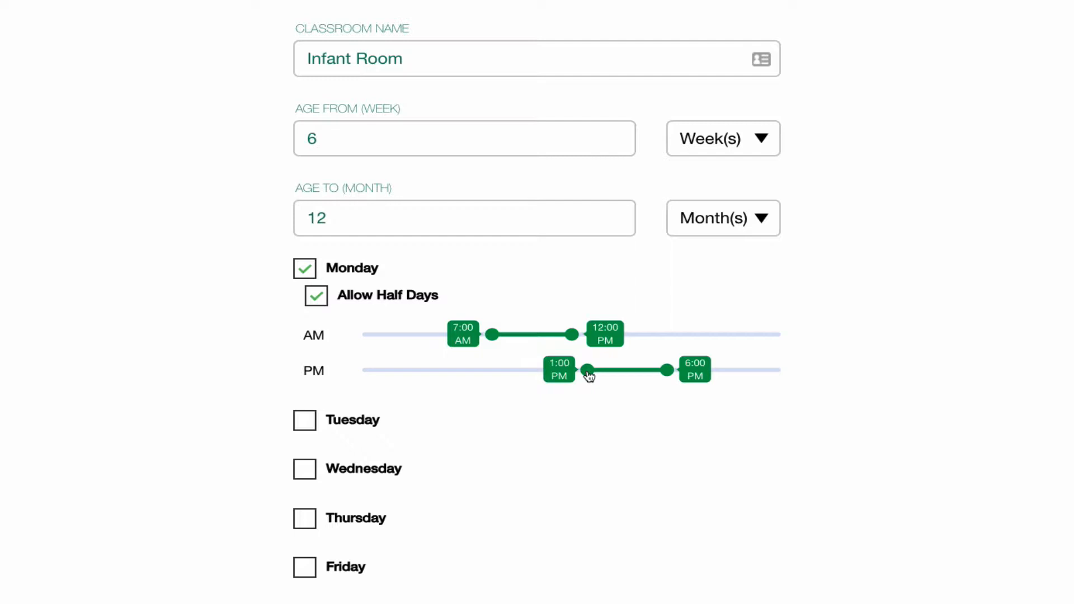
pyautogui.moveTo(588, 374); pyautogui.dragTo(569, 376)
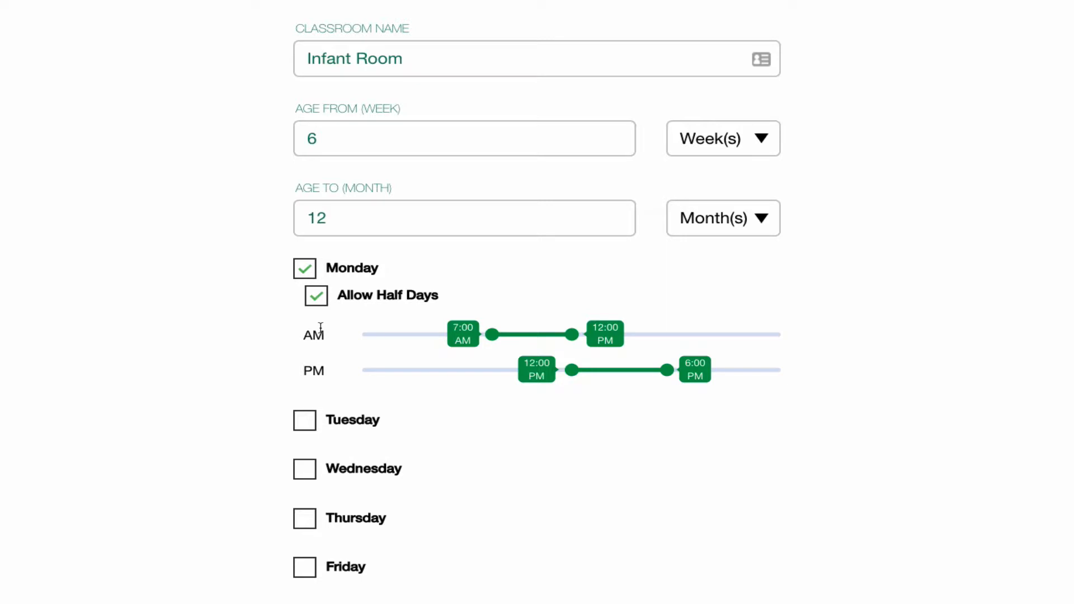
# Try Monday without half days and with a 12:00 PM closing time, restoring half days and the 6:00 PM afternoon end
pyautogui.click(319, 303)
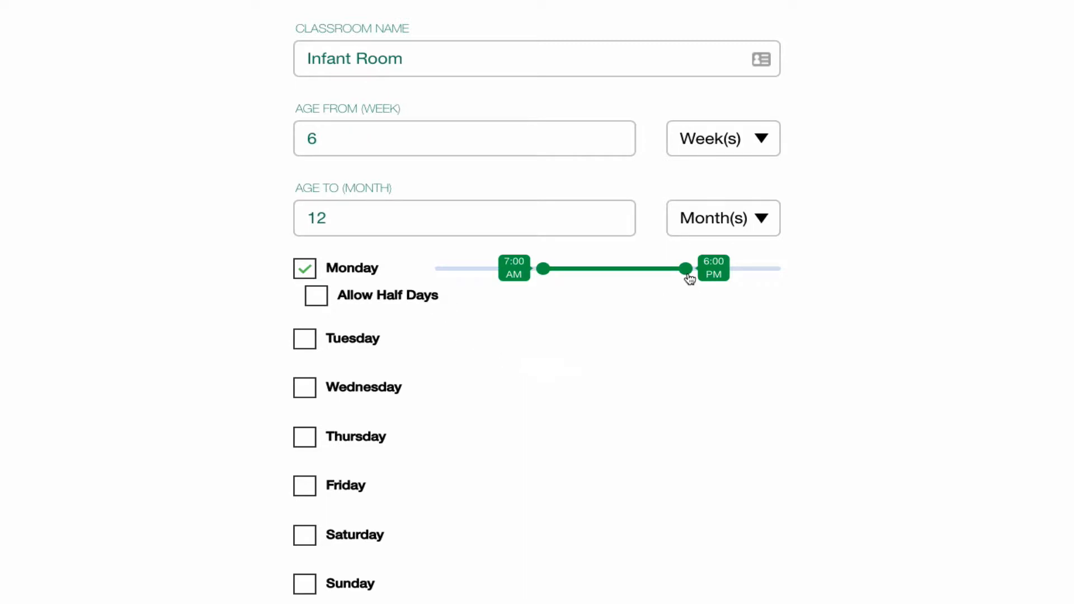
pyautogui.moveTo(688, 275); pyautogui.dragTo(609, 280)
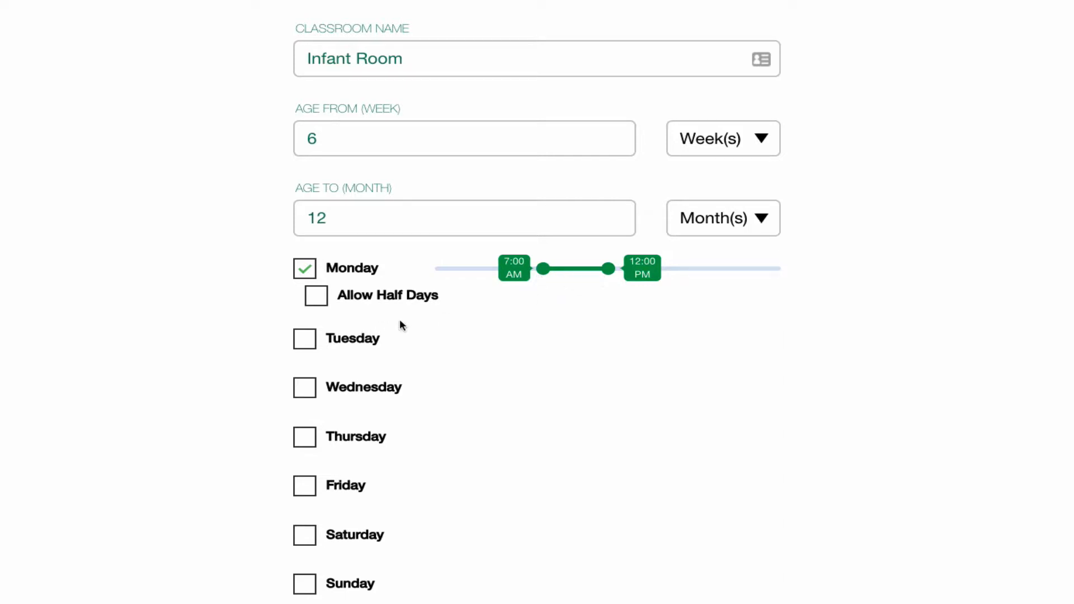
pyautogui.click(331, 302)
pyautogui.moveTo(572, 369); pyautogui.dragTo(672, 377)
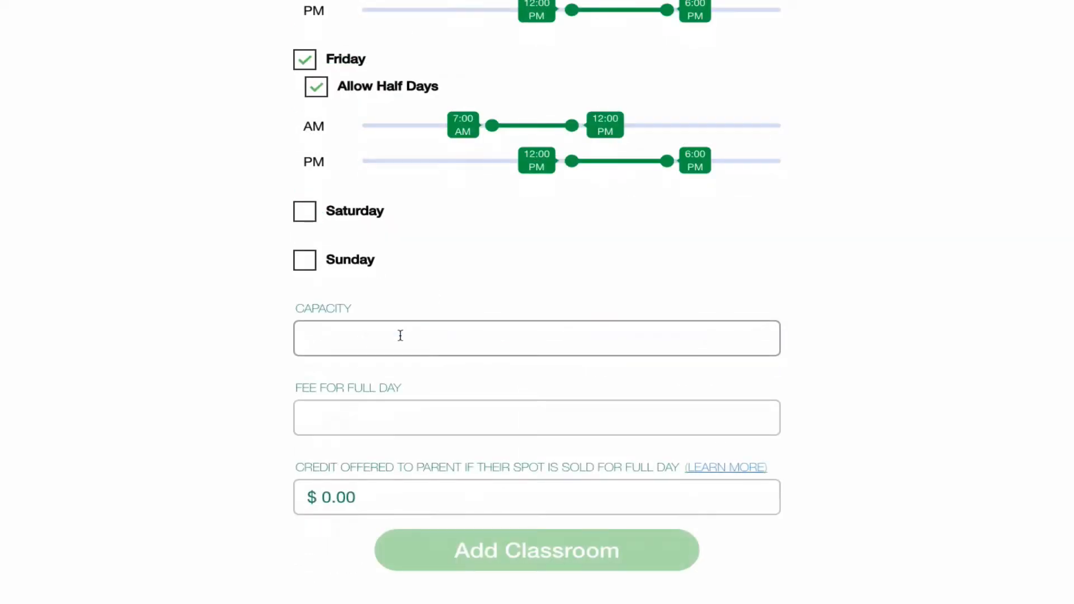
# Set the classroom's capacity to 12 and its full-day fee to $85.00
pyautogui.click(400, 335)
pyautogui.write('12')
pyautogui.click(395, 422)
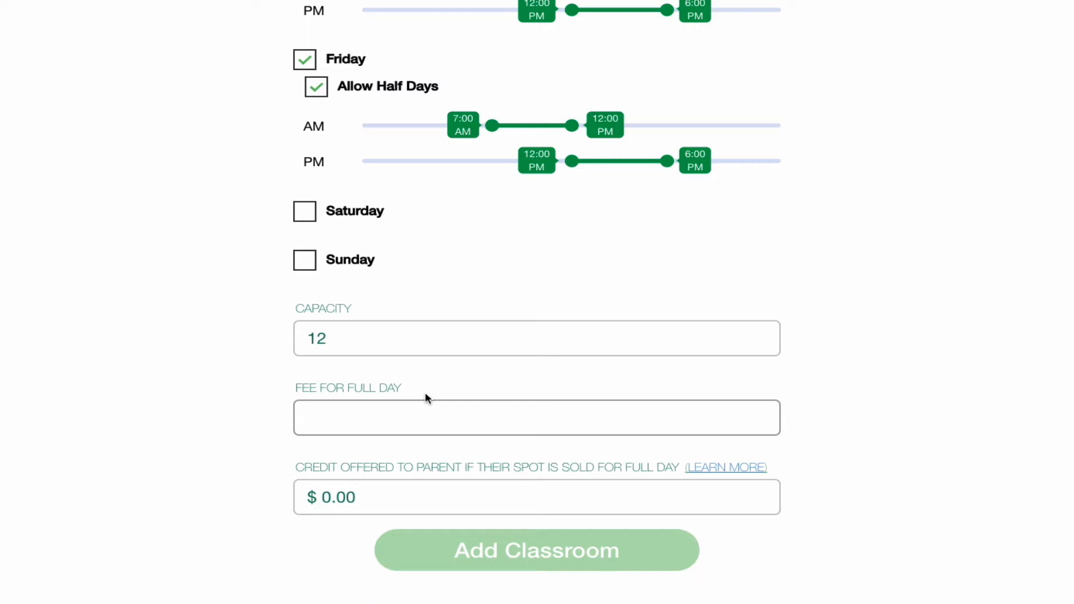
pyautogui.write('85.00')
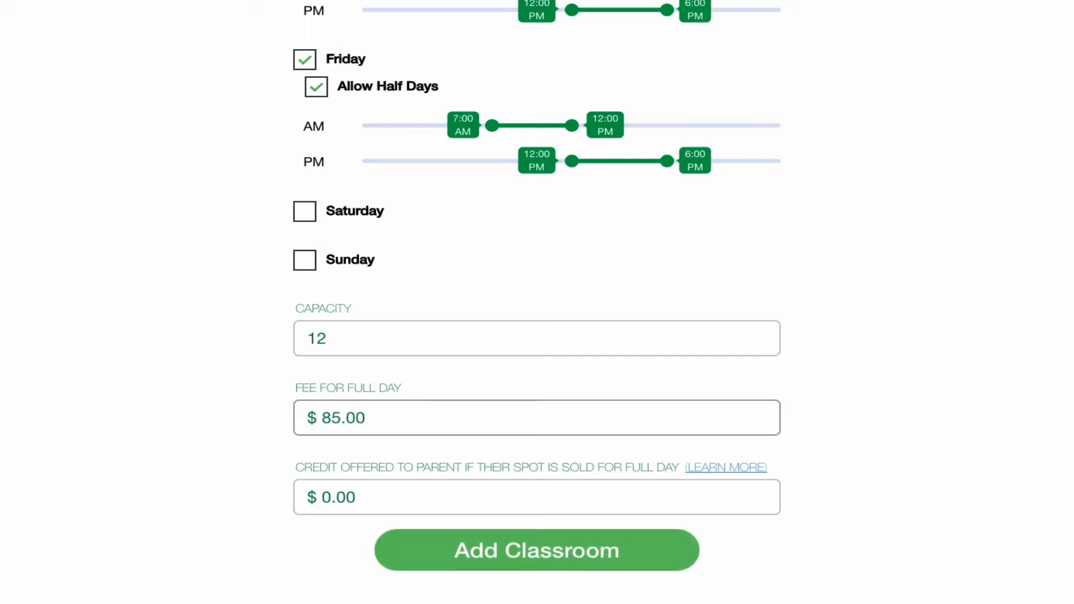
# Set the full-day credit offered to parents for a sold spot to $8.50
pyautogui.click(423, 494)
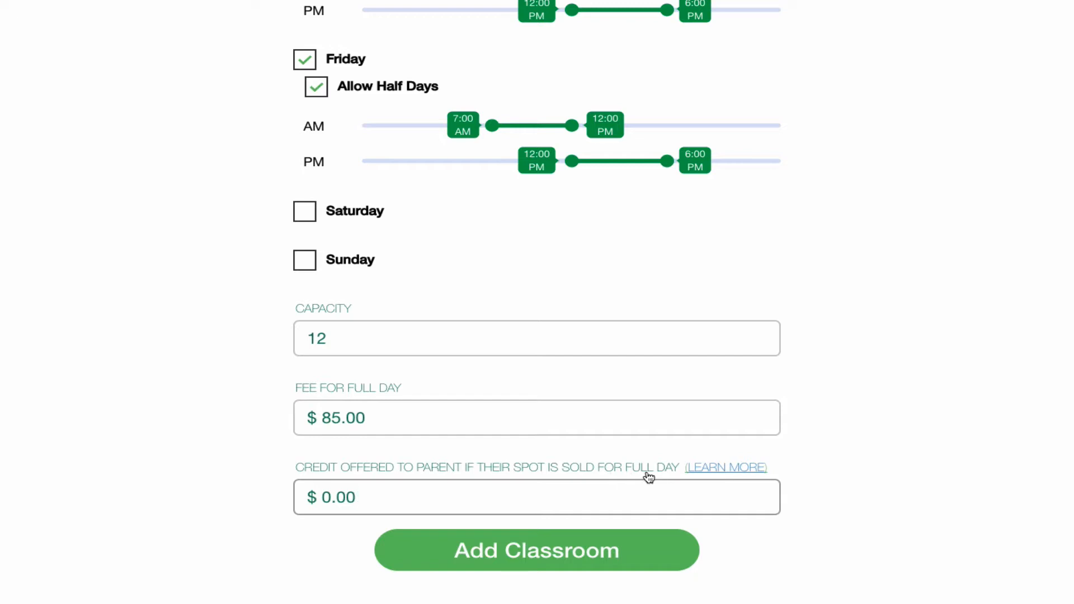
pyautogui.click(476, 497)
pyautogui.click(123, 489)
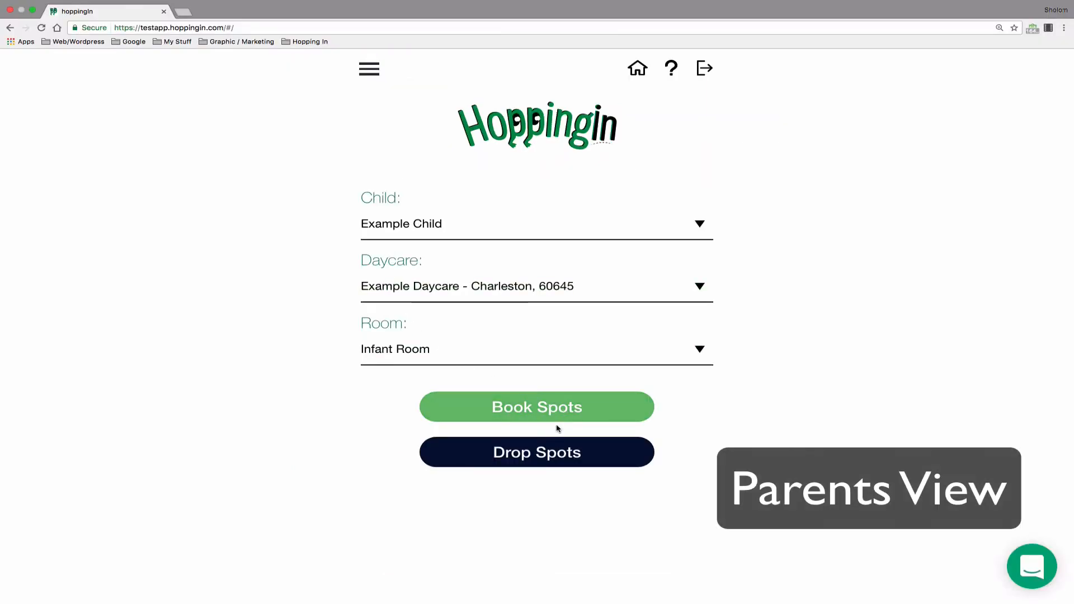
# Select an early May 2017 Infant Room day to drop as the parent, and approve the 05/05/17 full-day drop as admin
pyautogui.click(556, 451)
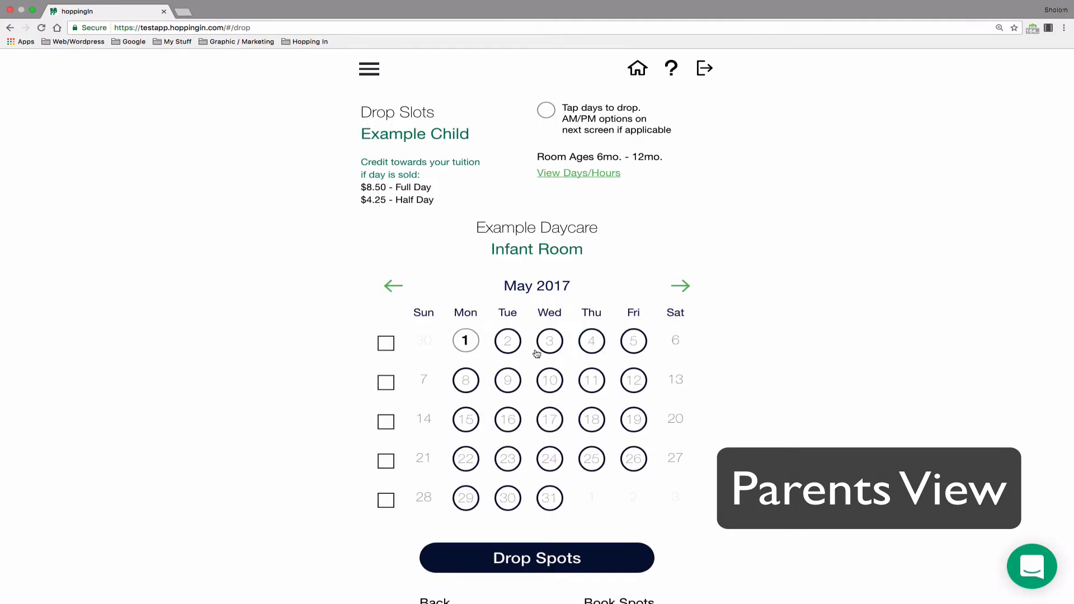
pyautogui.click(592, 344)
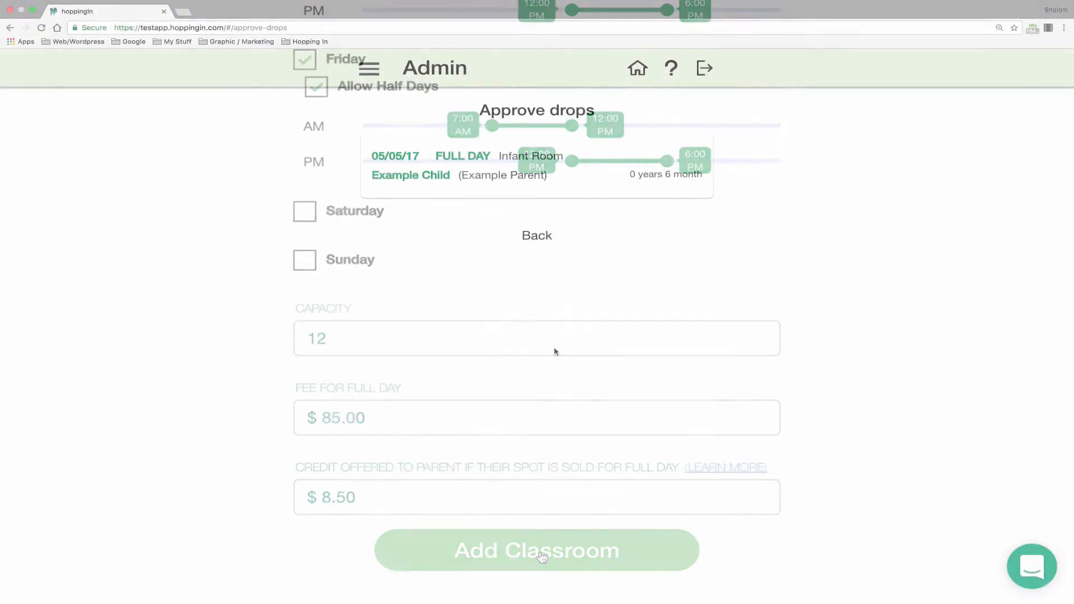
pyautogui.click(538, 176)
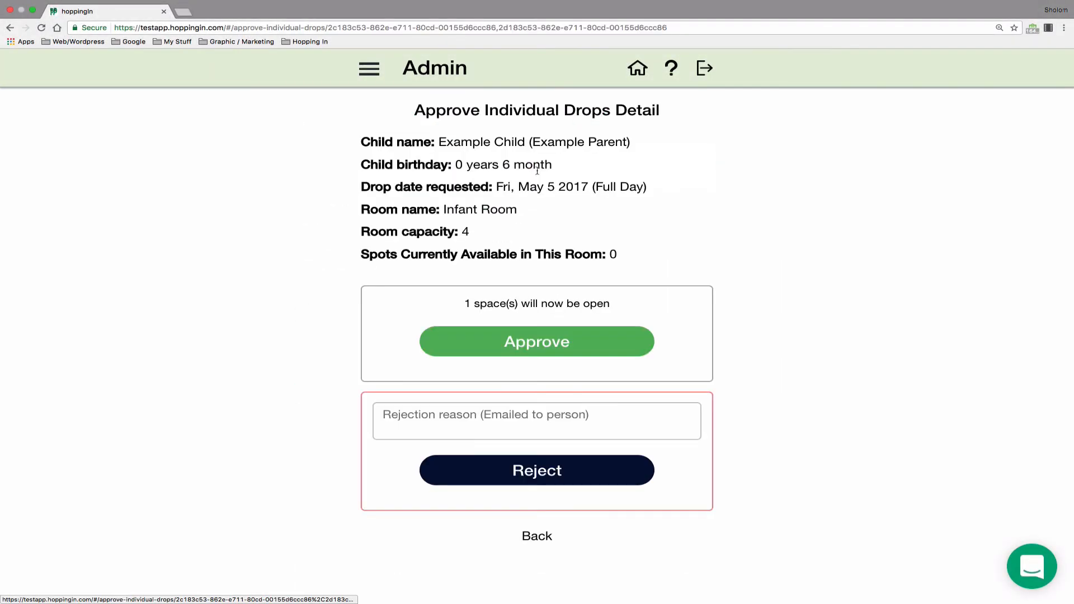
pyautogui.click(553, 348)
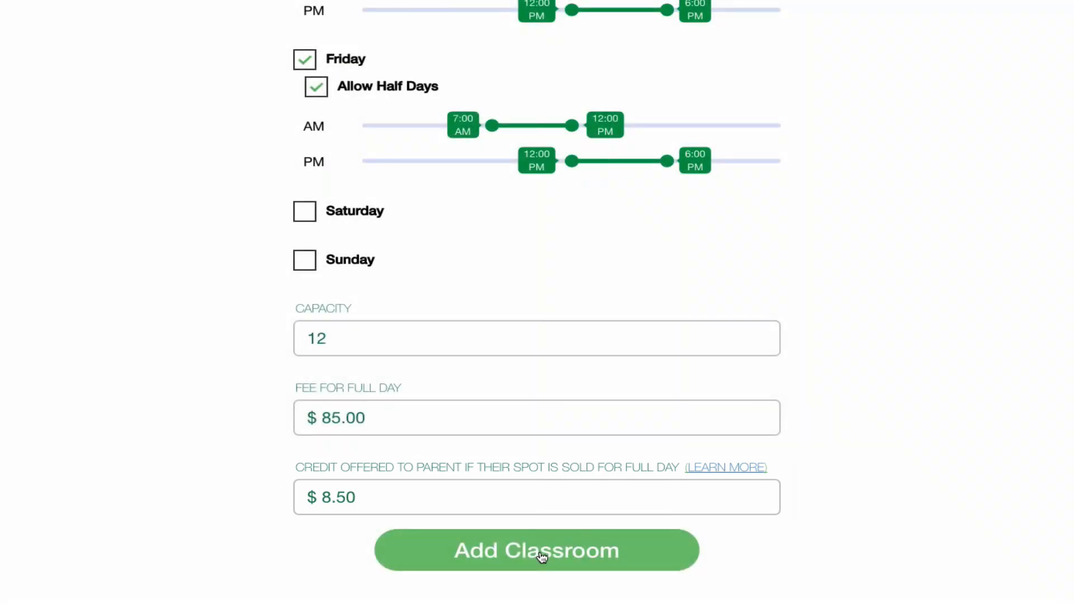
# Add the Infant Room classroom with the entered details to complete the daycare registration
pyautogui.click(542, 557)
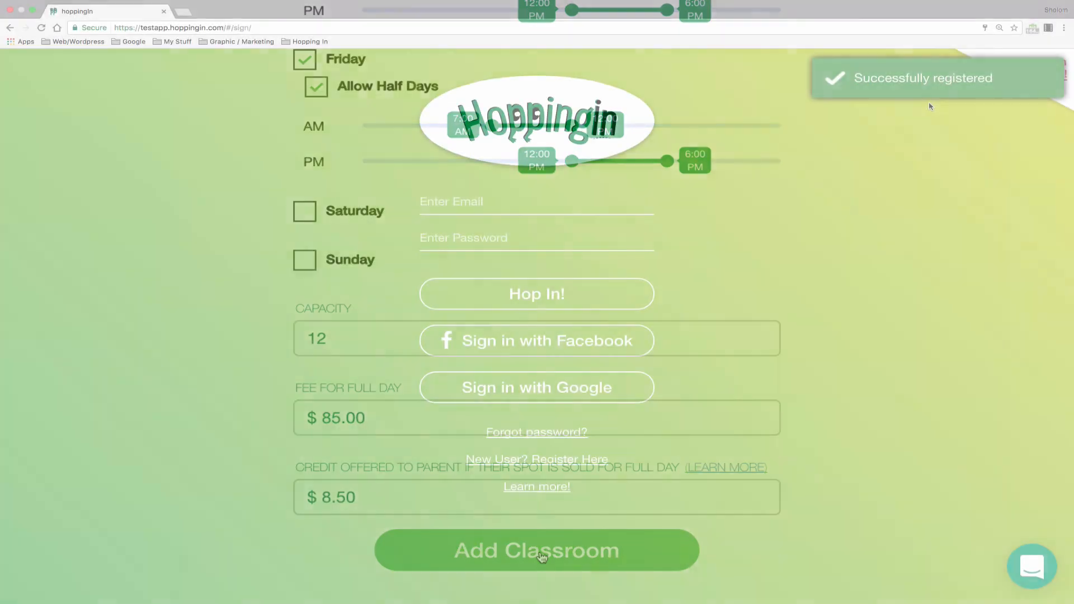